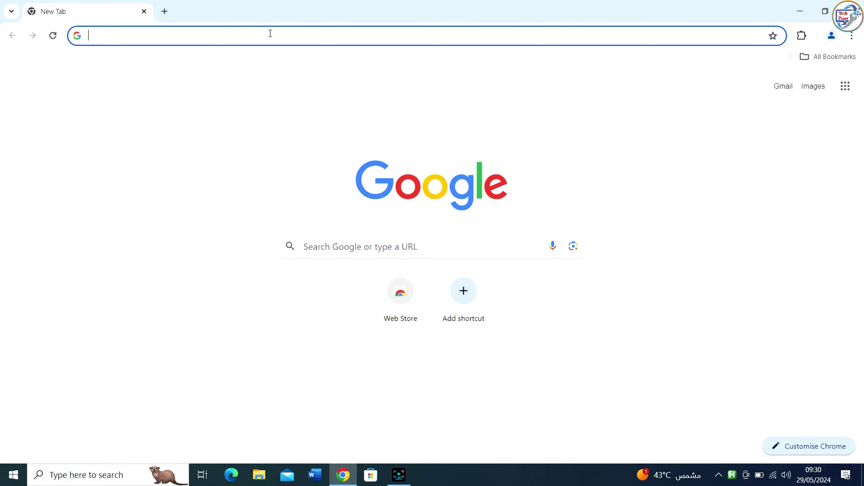
# Search Google for 'hp laserjet m28w driver'
pyautogui.click(270, 33)
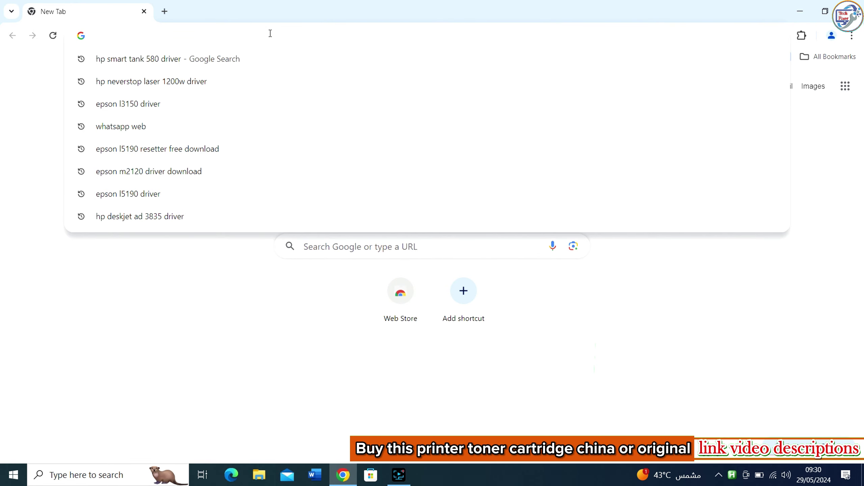
pyautogui.write('hp laser')
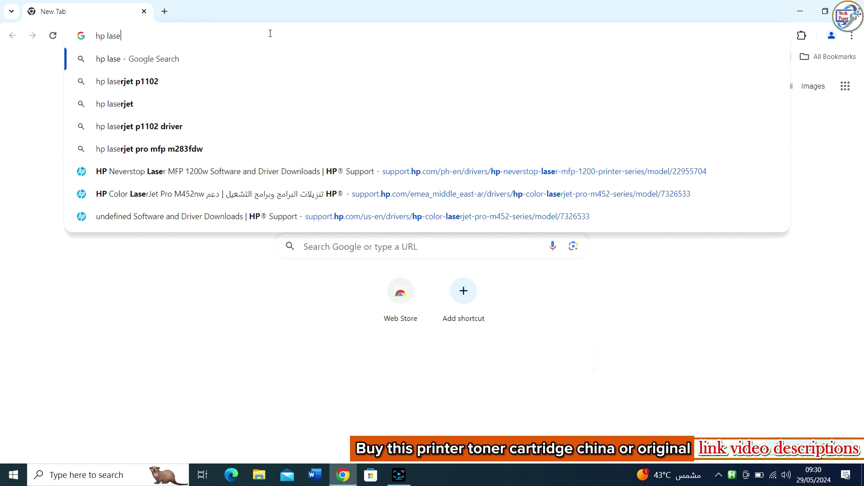
pyautogui.write('jet ')
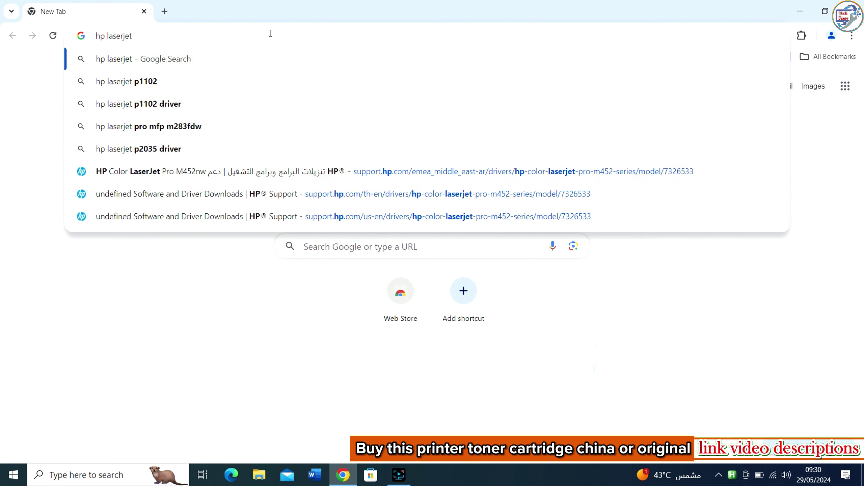
pyautogui.write('m28w')
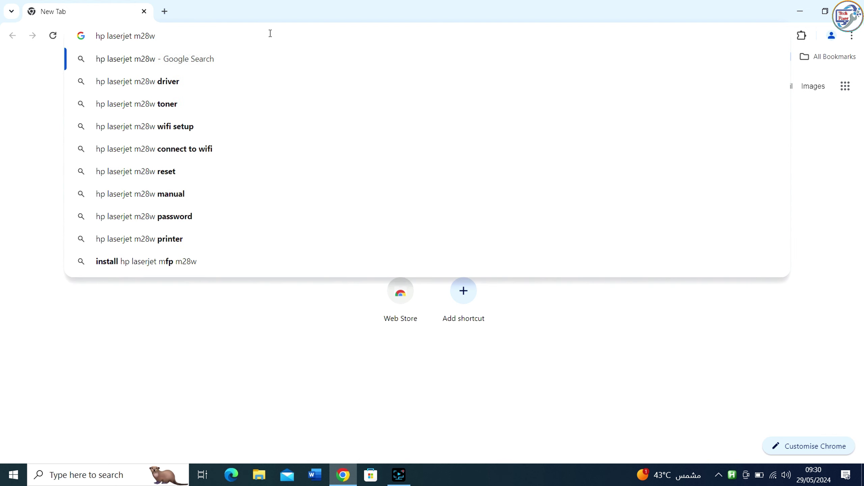
pyautogui.click(239, 86)
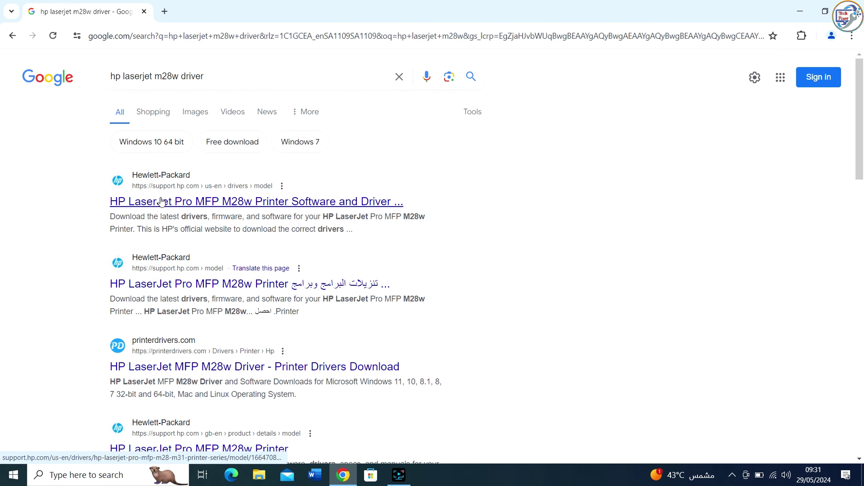
# Download the HP LaserJet Pro M28w–M31w Full Software Solution (144.73 MB) from HP Support
pyautogui.click(161, 201)
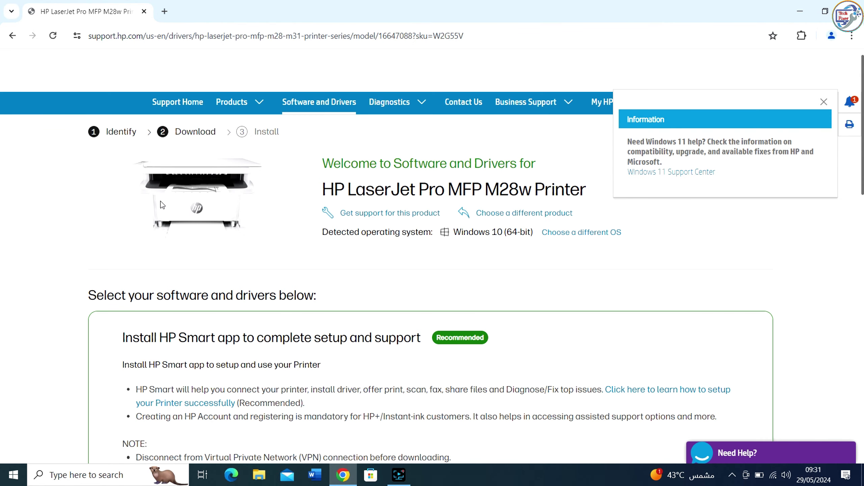
pyautogui.scroll(-2, 303, 270)
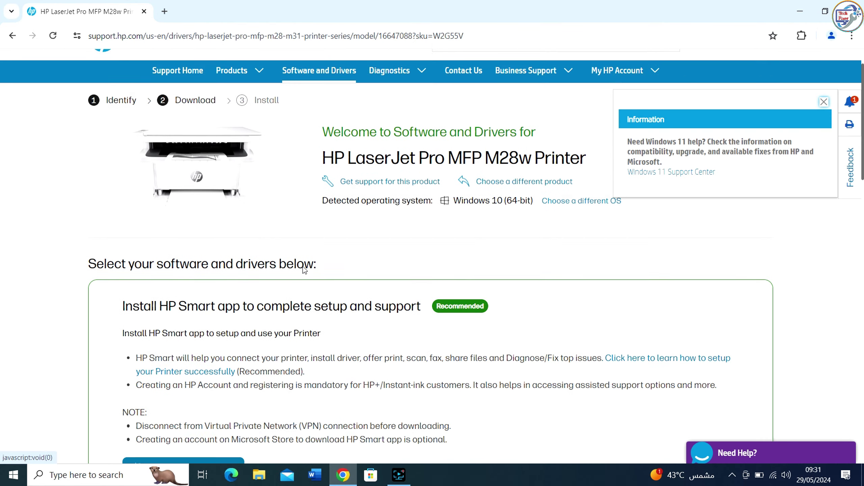
pyautogui.scroll(-3, 303, 270)
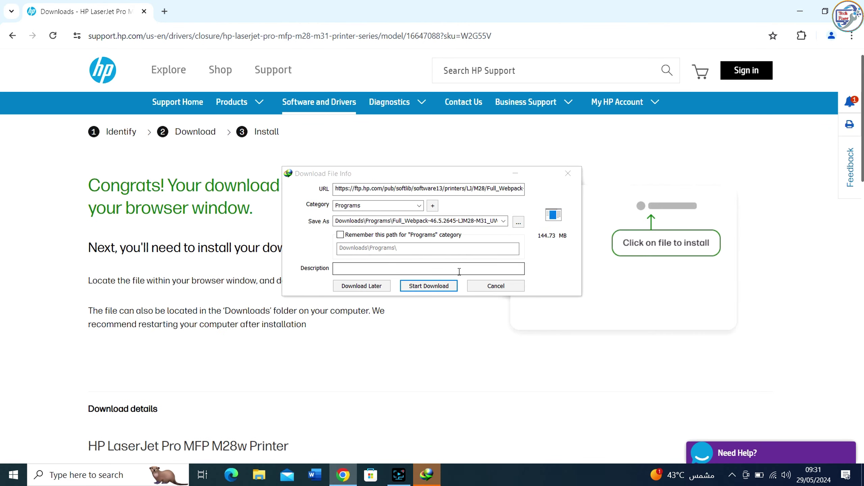
pyautogui.click(440, 287)
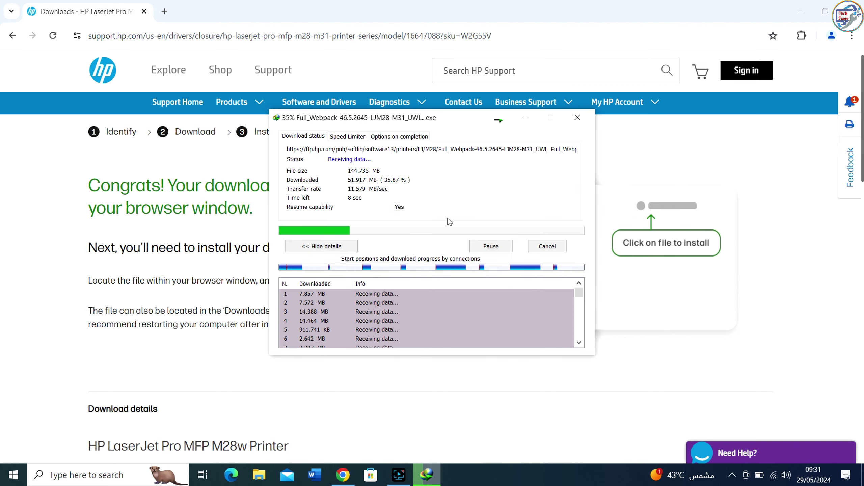
pyautogui.click(798, 12)
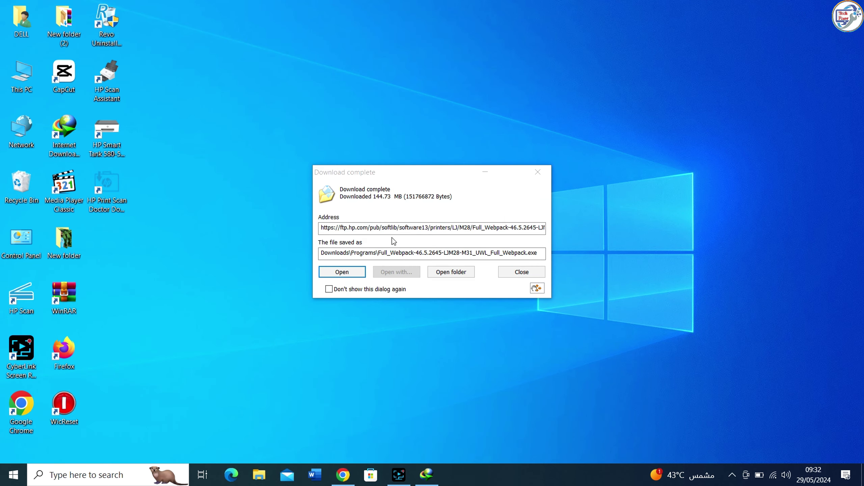
# Dismiss the download notice and start the installer with the recommended software selections
pyautogui.click(346, 273)
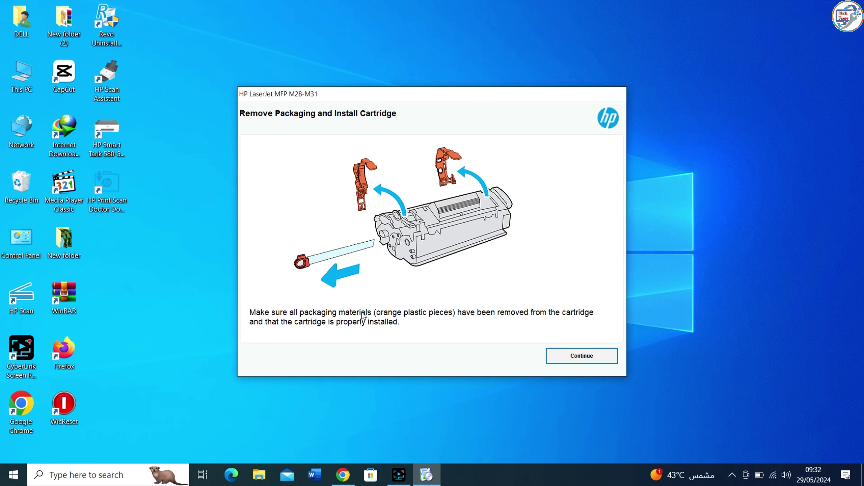
pyautogui.click(559, 356)
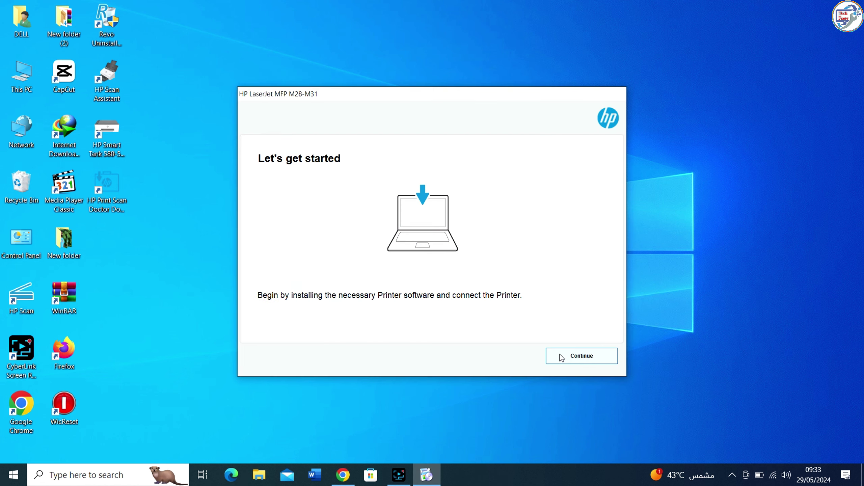
pyautogui.click(560, 357)
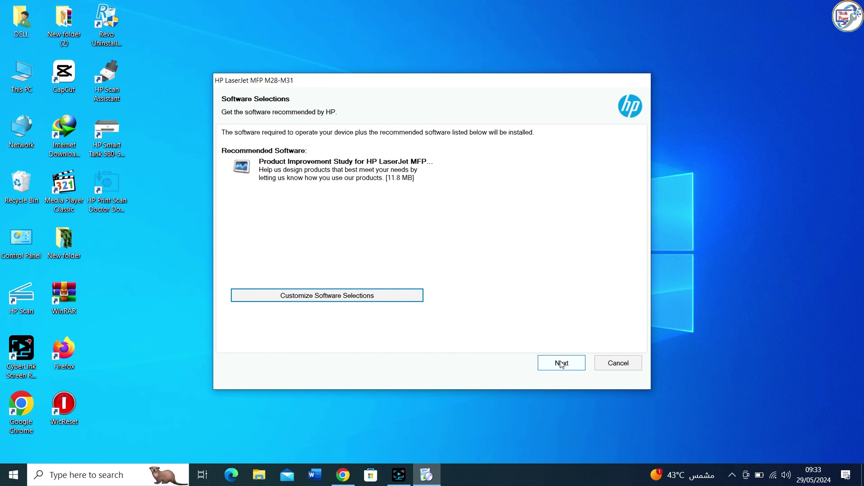
pyautogui.click(560, 361)
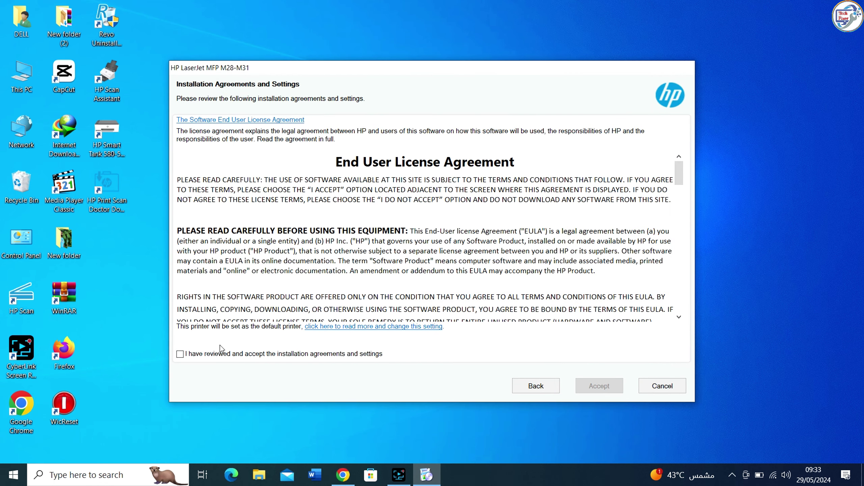
# Accept the license agreement and decline both printer and application analytics sharing
pyautogui.click(180, 354)
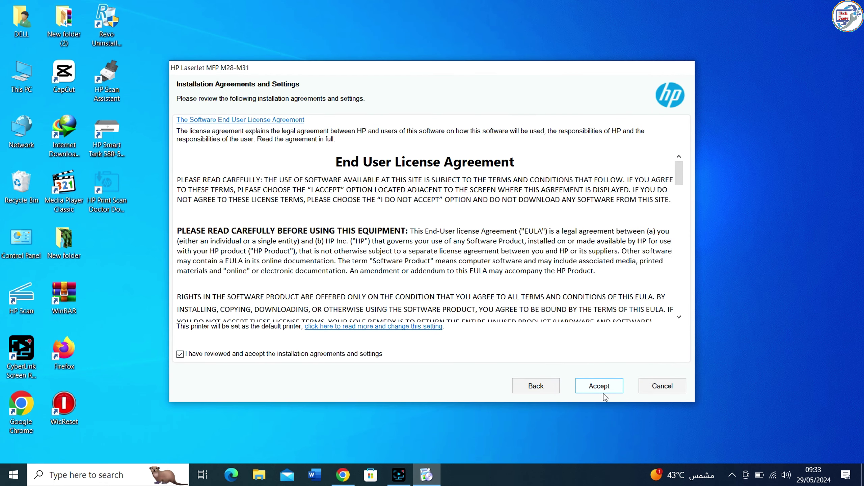
pyautogui.click(600, 385)
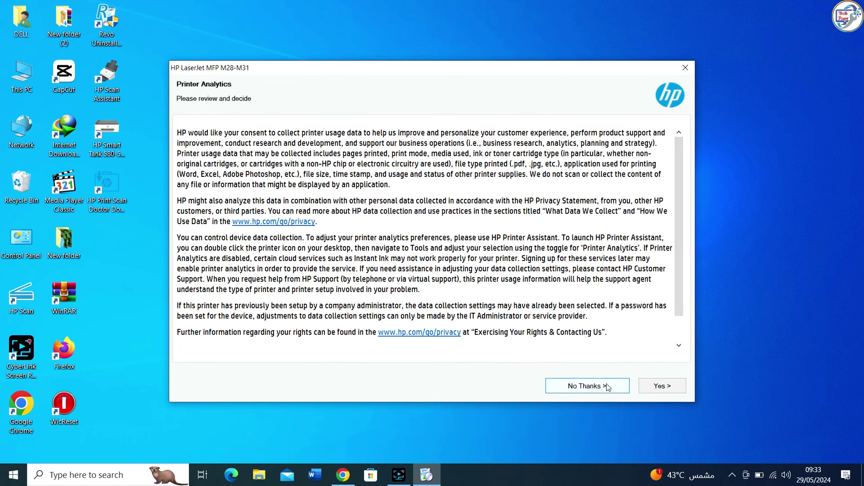
pyautogui.click(607, 386)
pyautogui.click(606, 386)
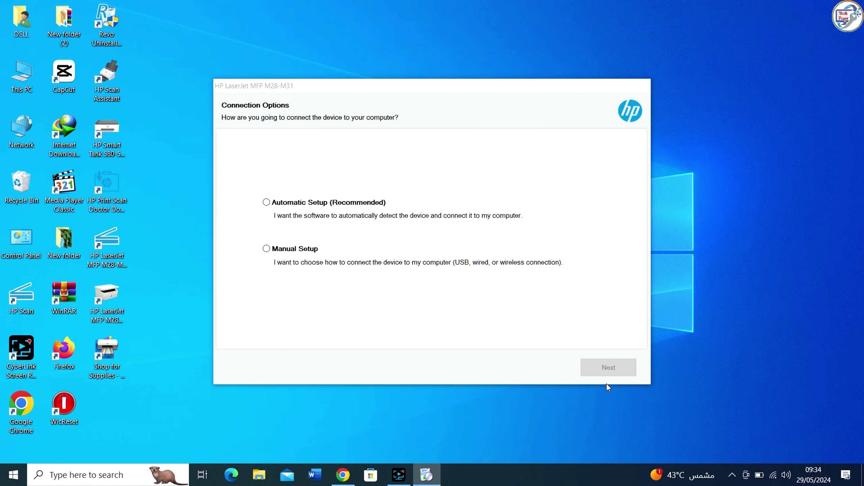
# Continue from Connection Options to the Network Check for the RST network
pyautogui.click(618, 370)
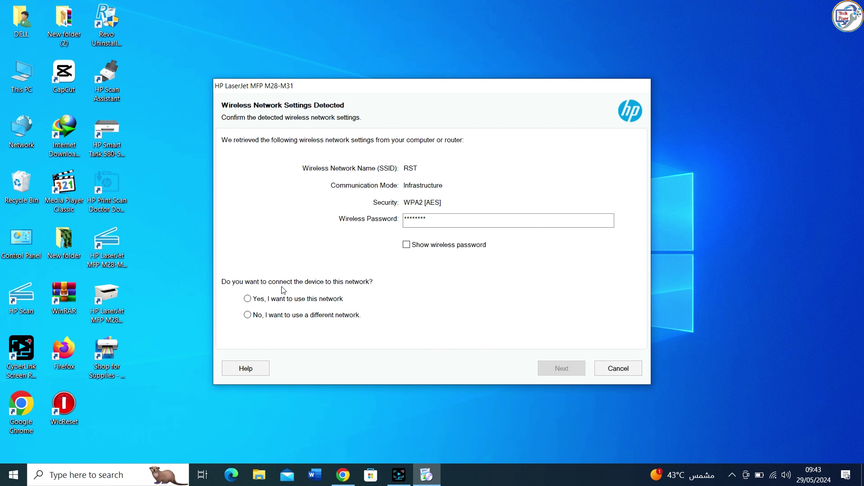
# Choose to use the detected RST network and start wireless setup
pyautogui.click(248, 299)
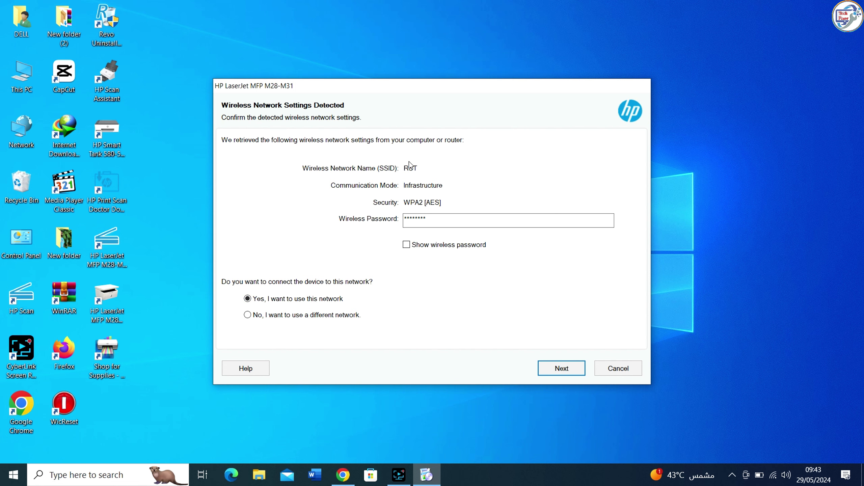
pyautogui.click(561, 369)
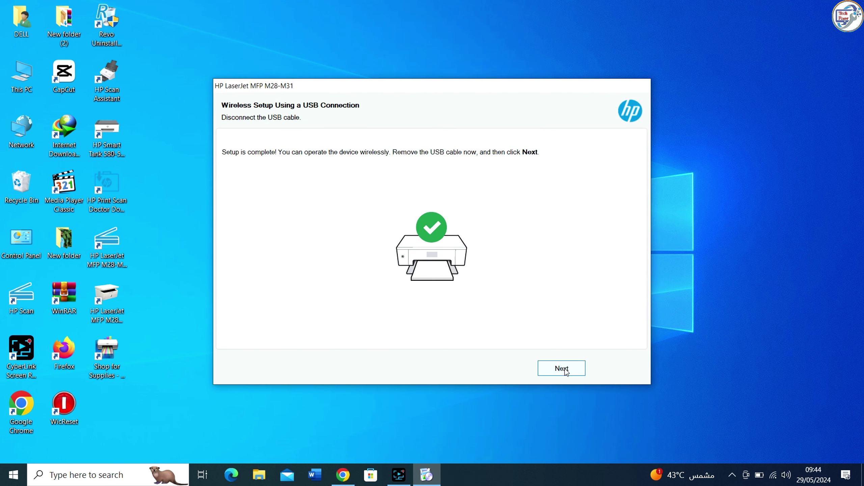
# Move past wireless setup and confirm the USB cable is disconnected
pyautogui.click(565, 367)
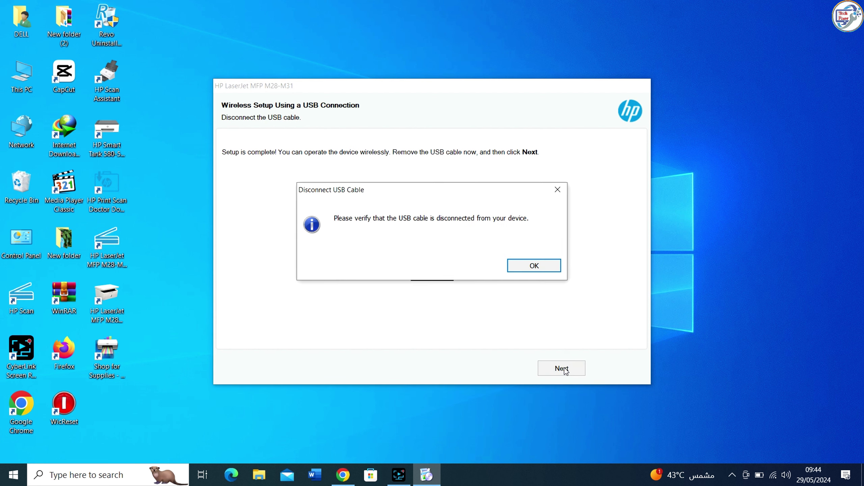
pyautogui.click(536, 267)
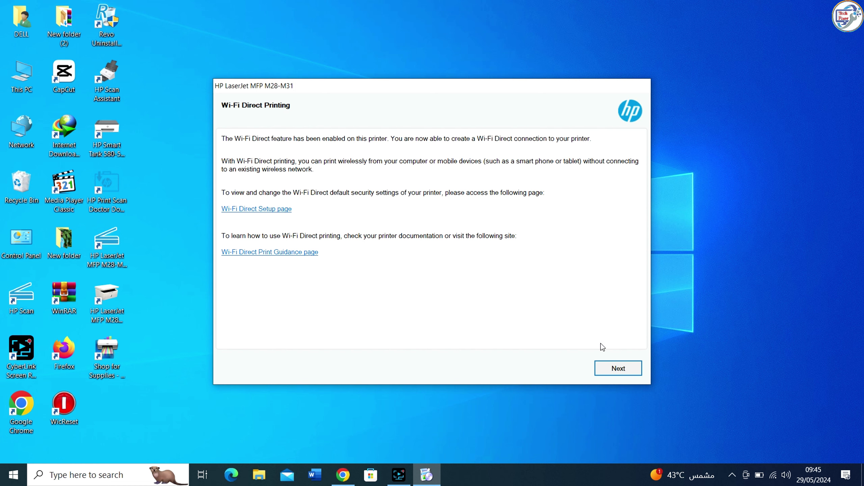
# Continue past the Wi-Fi Direct Printing and Information About Your Device pages
pyautogui.click(613, 368)
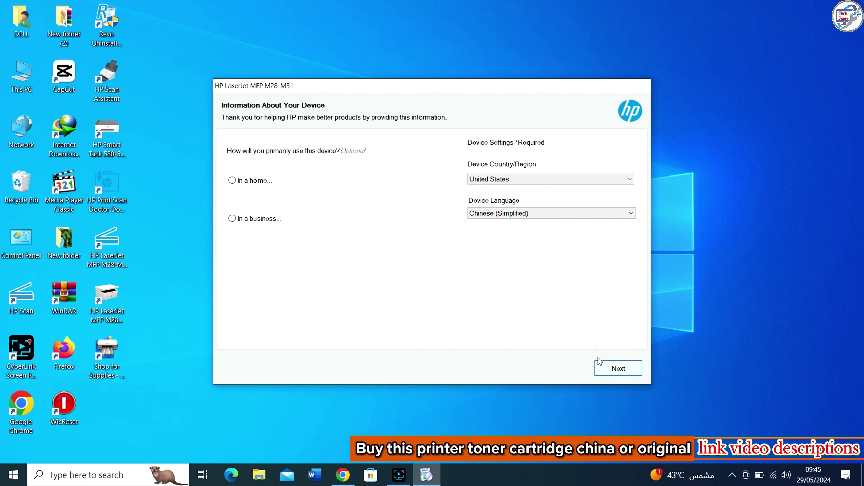
pyautogui.click(618, 369)
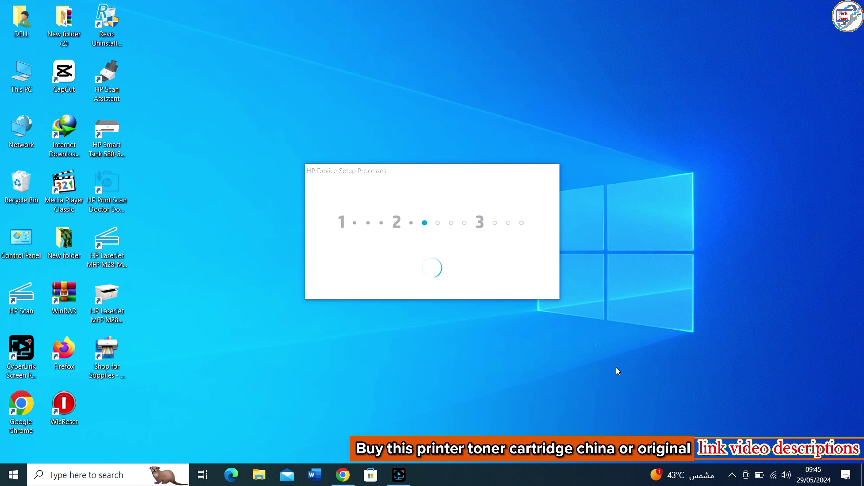